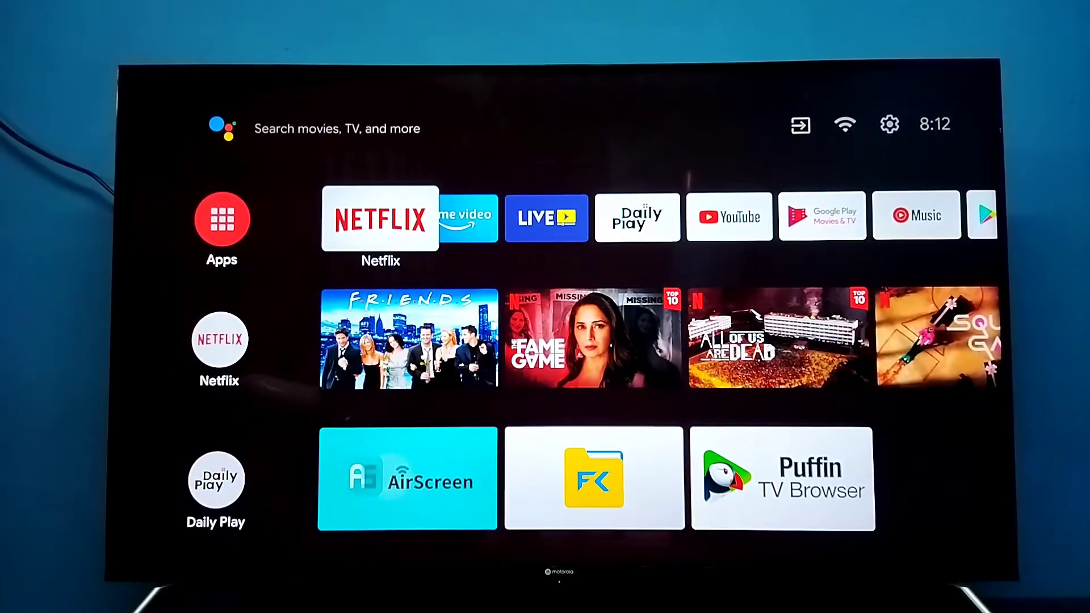
Open Google search to check the on-screen keyboard, then return home.
key("Up")
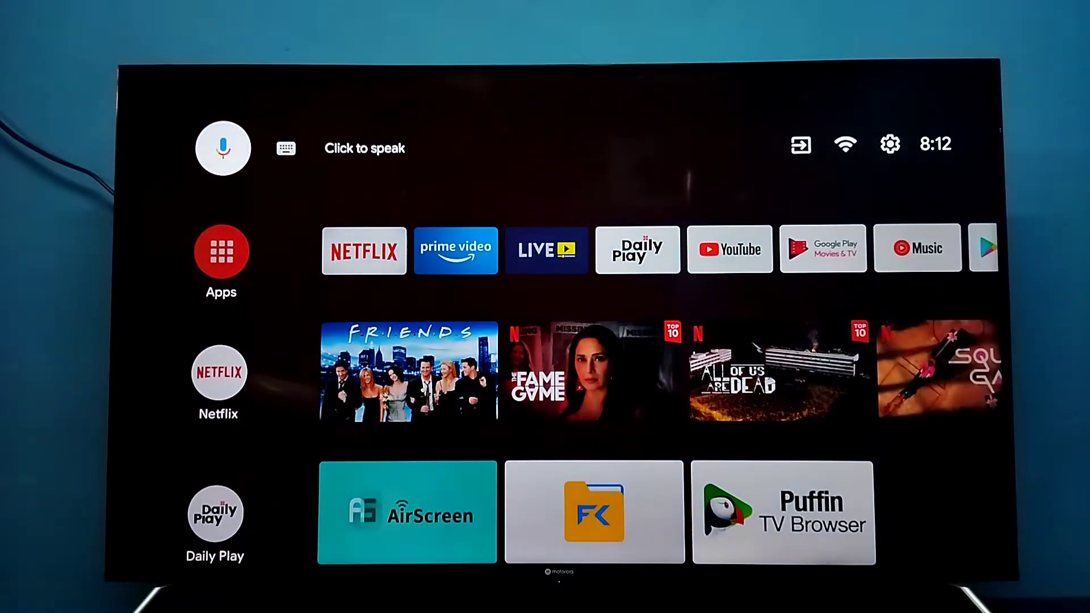
key("Right")
key("Right")
key("Right")
key("Left")
key("Left")
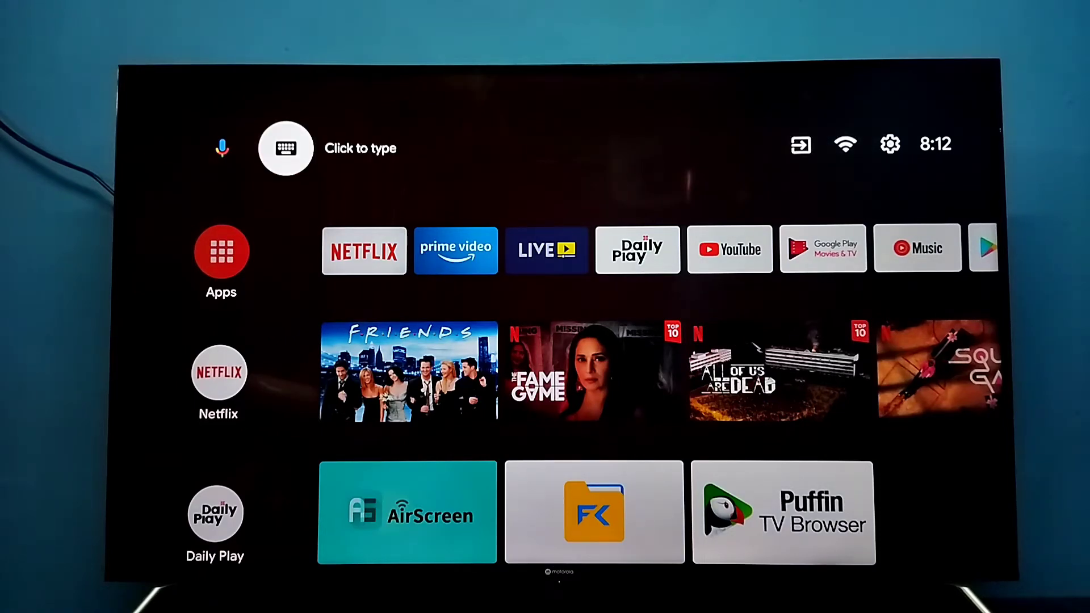
key("Return")
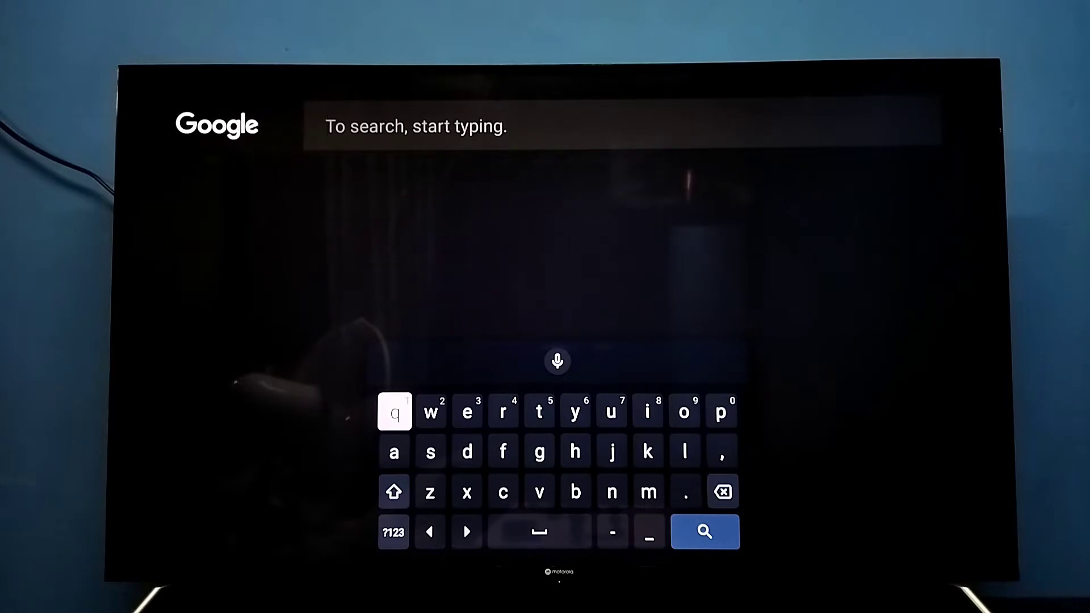
key("Escape")
Go to Settings > Device Preferences > Keyboard and confirm Gboard is the current keyboard.
key("Right")
key("Right")
key("Right")
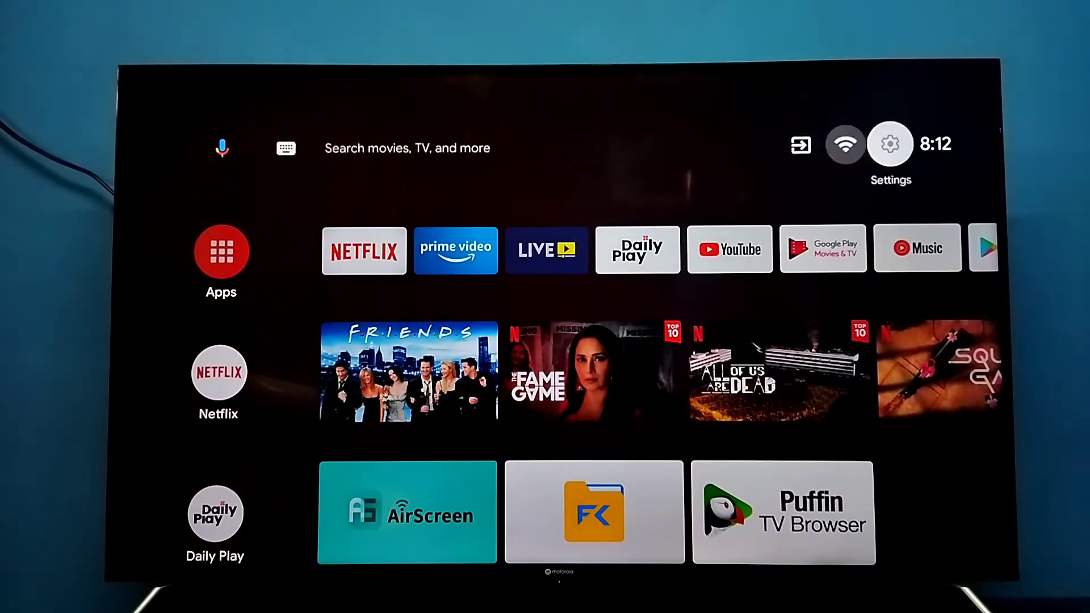
key("Return")
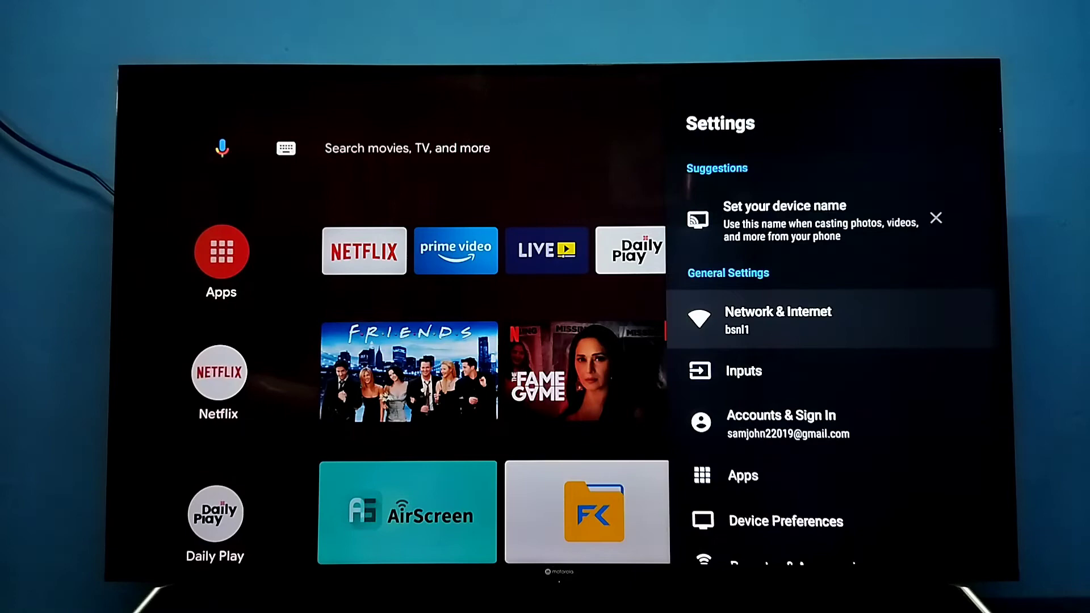
key("Down")
key("Down")
key("Down")
key("Down")
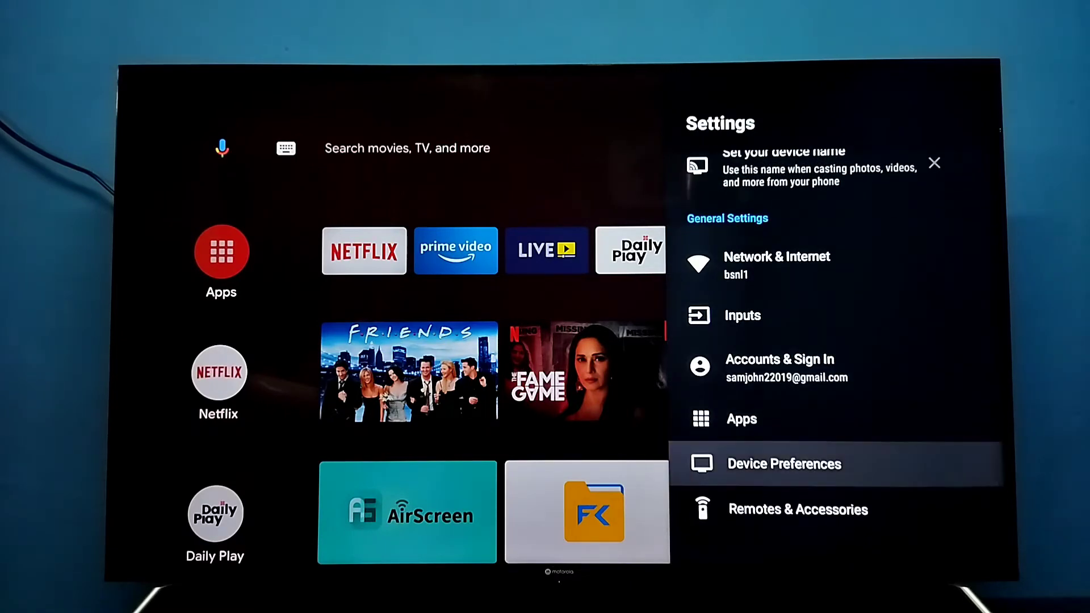
key("Return")
key("Down")
key("Down")
key("Down")
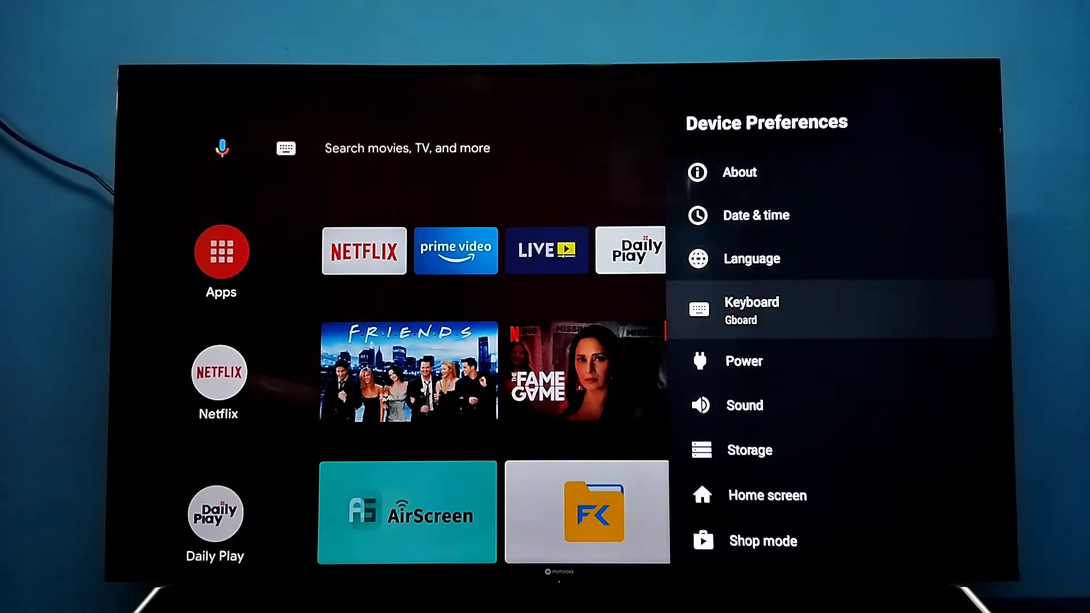
key("Return")
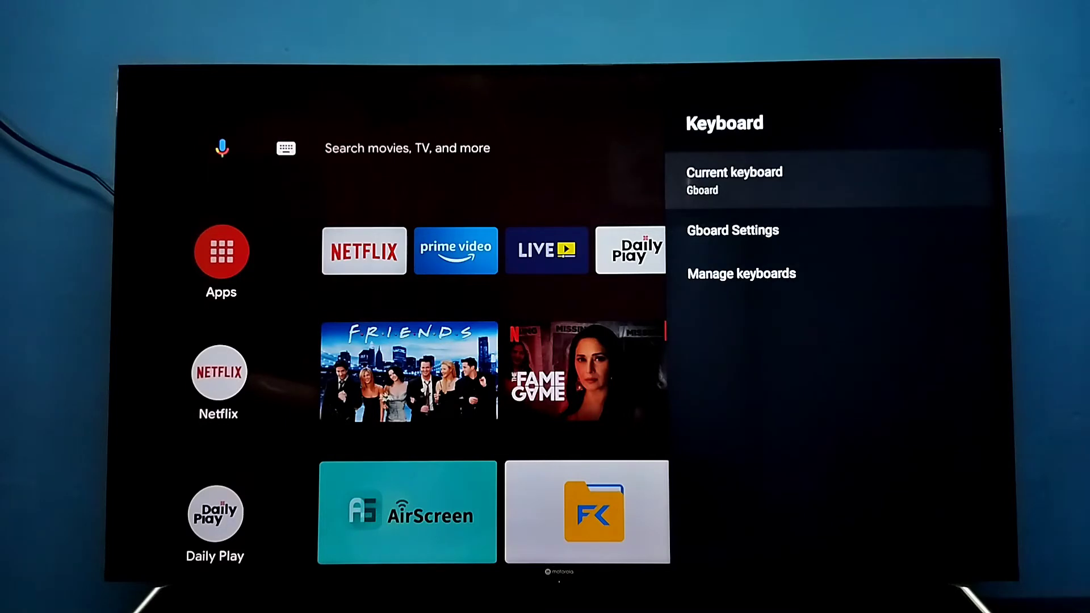
key("Return")
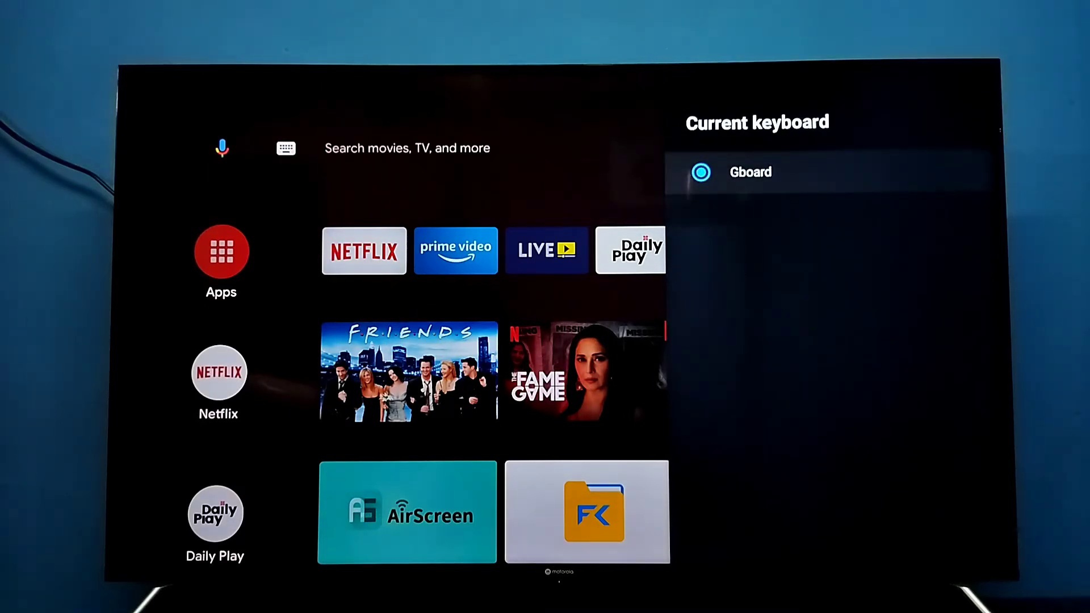
key("Return")
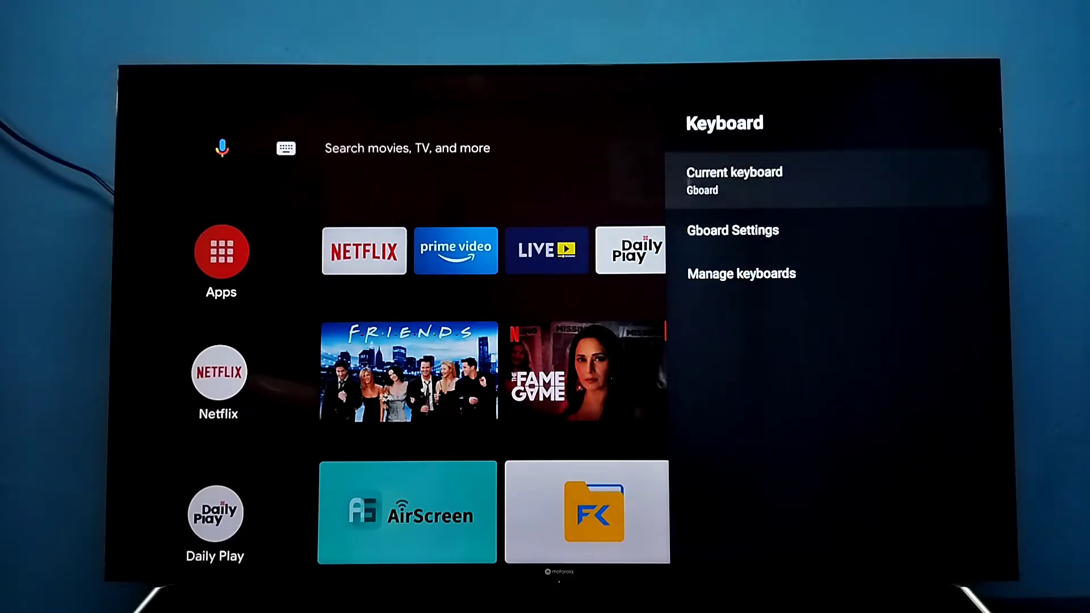
Turn on LeanKey Keyboard Pro under Manage keyboards and return to the keyboard settings.
key("Down")
key("Down")
key("Return")
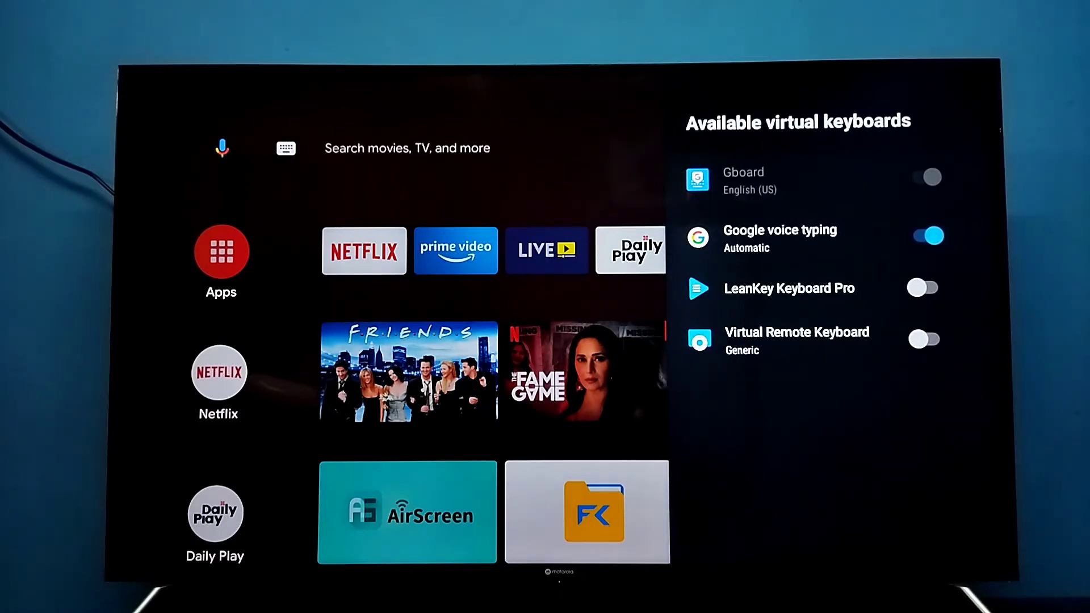
key("Down")
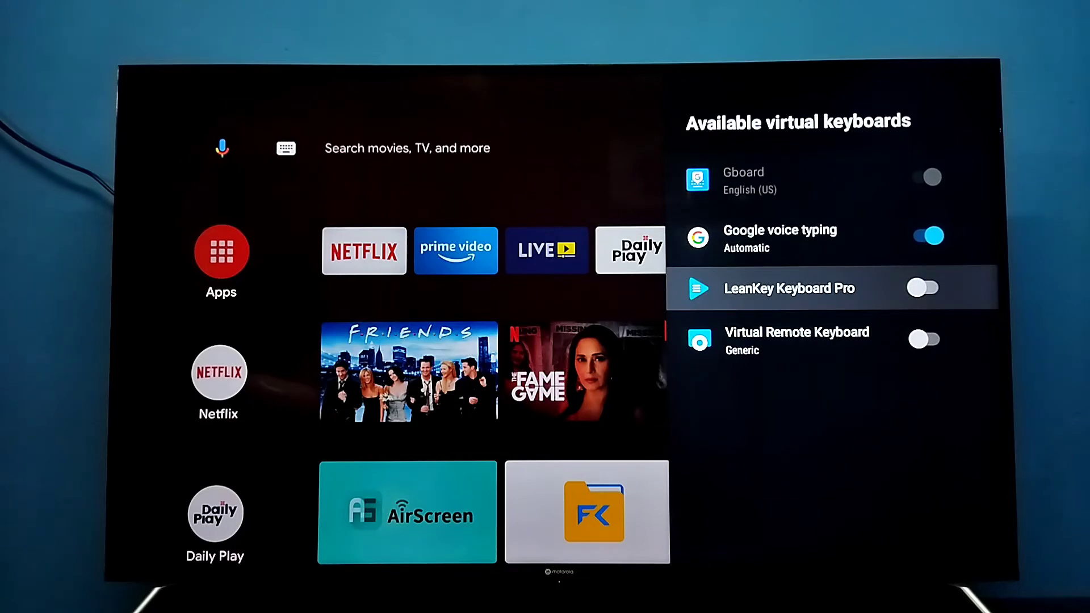
key("Return")
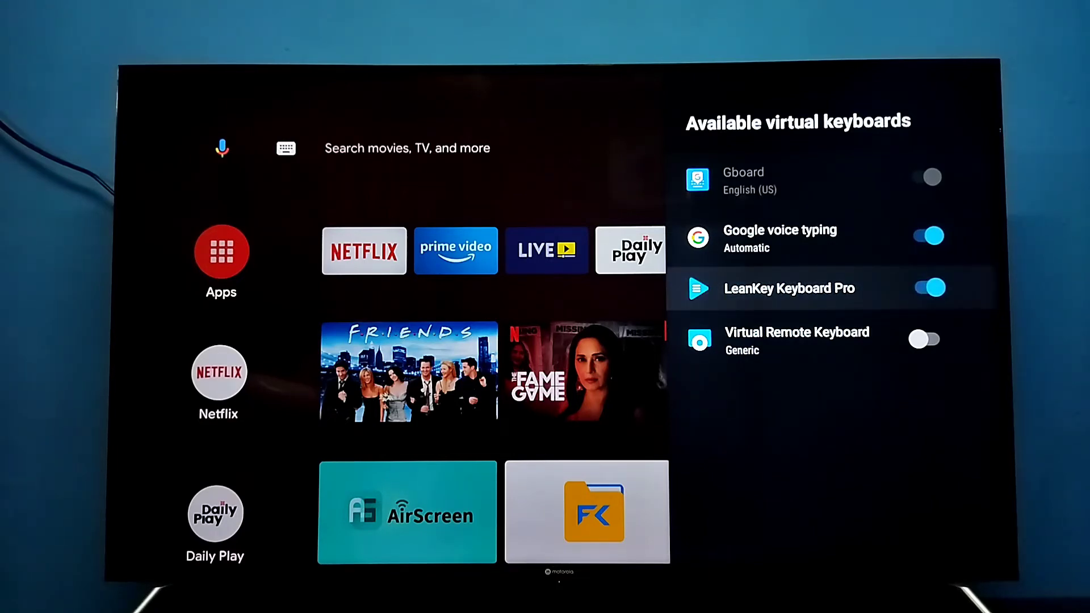
key("Escape")
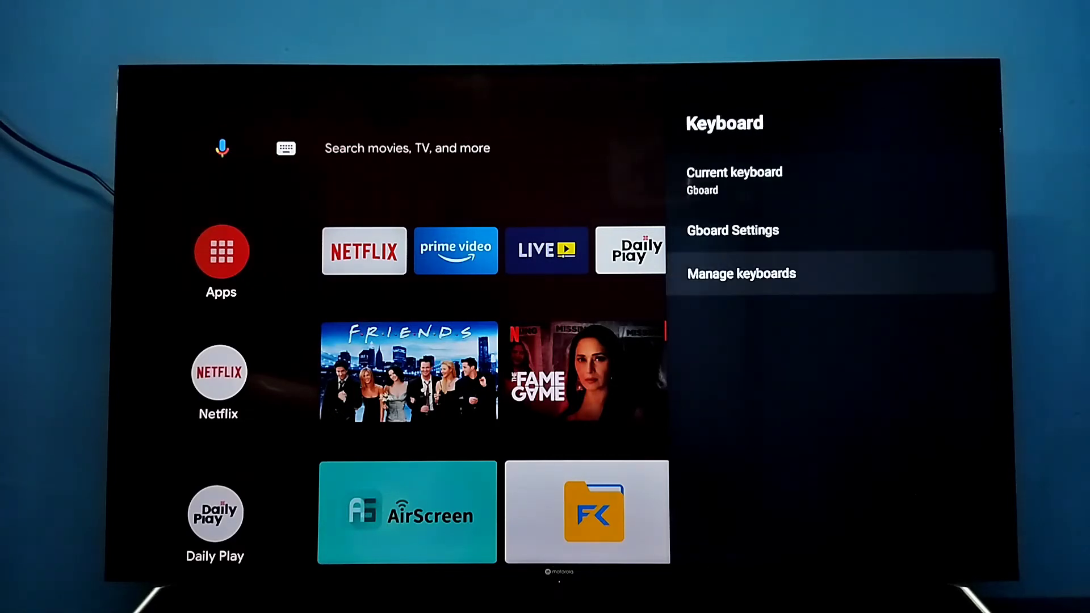
Choose LeanKey Keyboard Pro under Current keyboard, replacing Gboard, and close the settings.
key("Up")
key("Up")
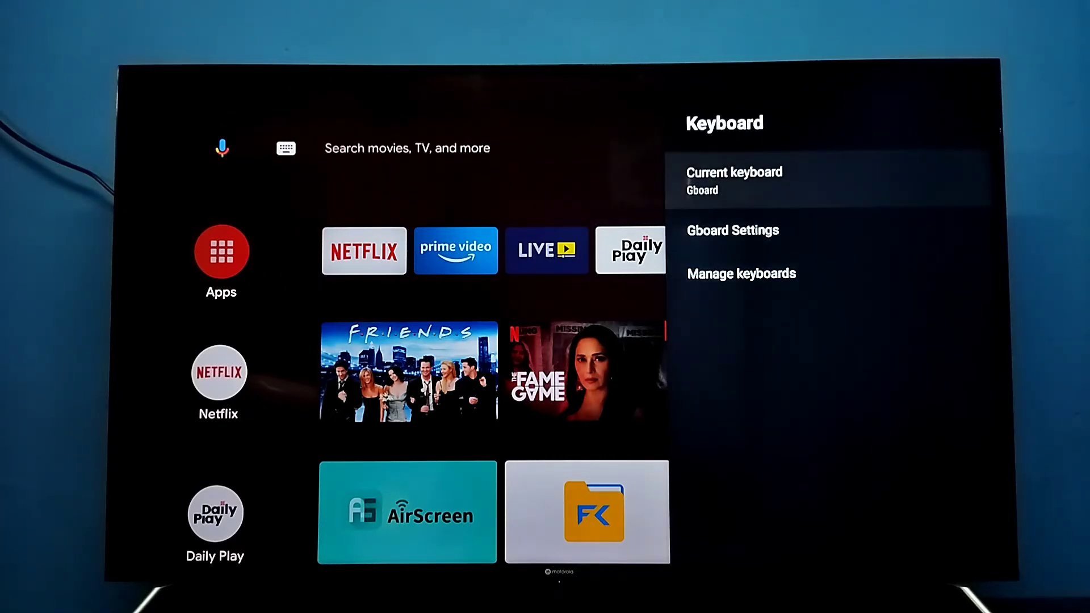
key("Return")
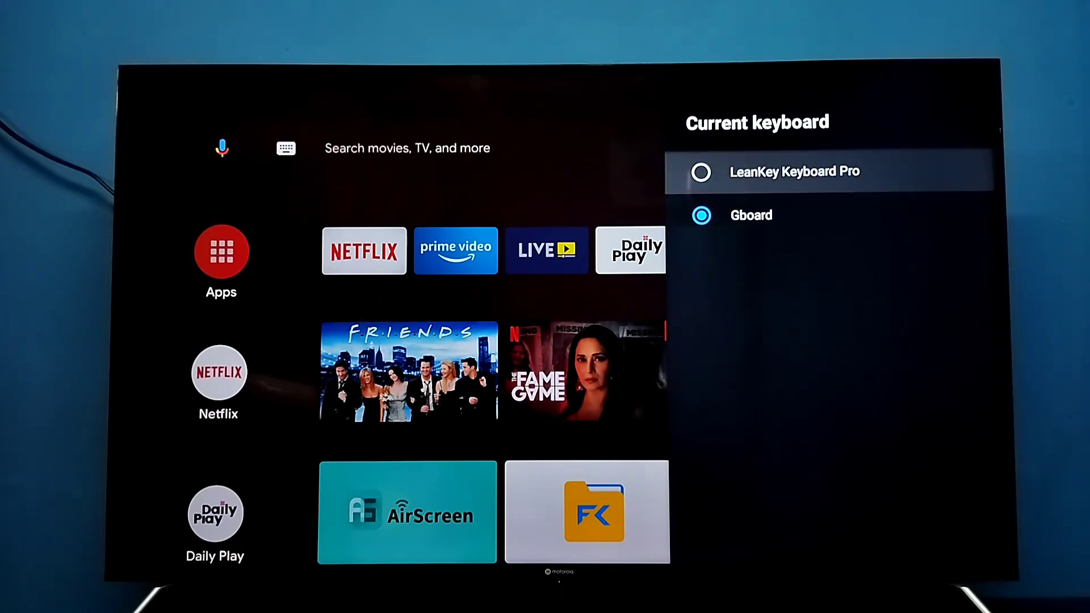
key("Return")
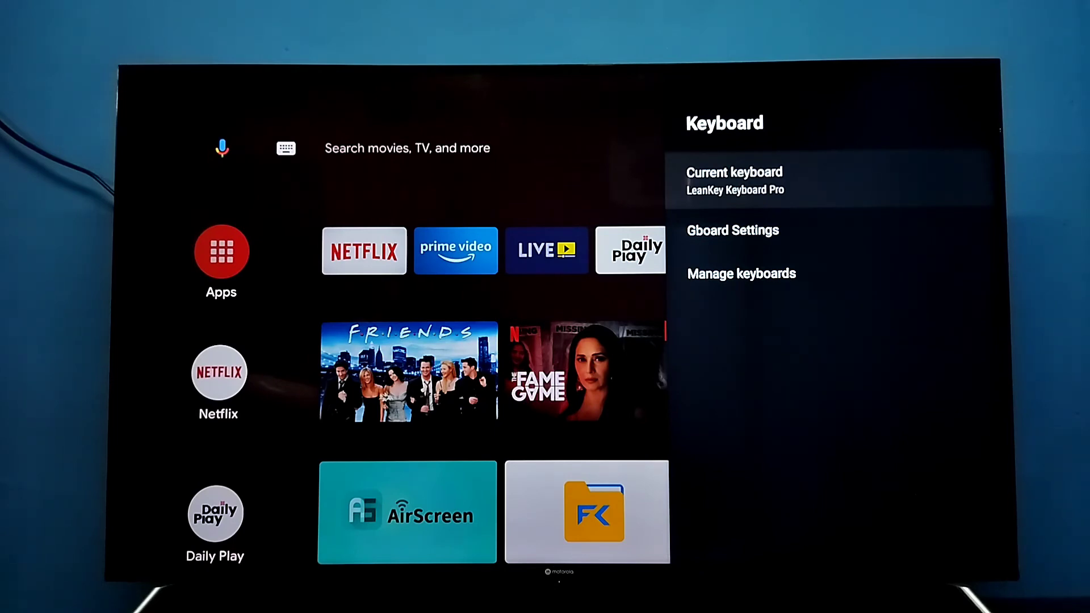
key("Escape")
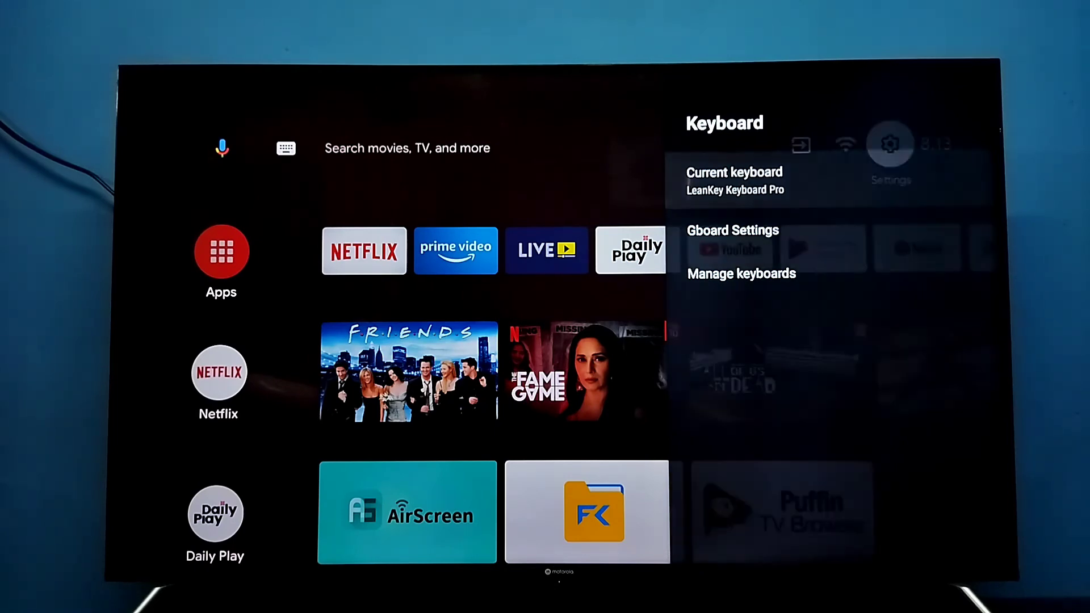
Open Google search and browse the letter keys of the LeanKey Keyboard Pro keyboard.
key("Left")
key("Left")
key("Left")
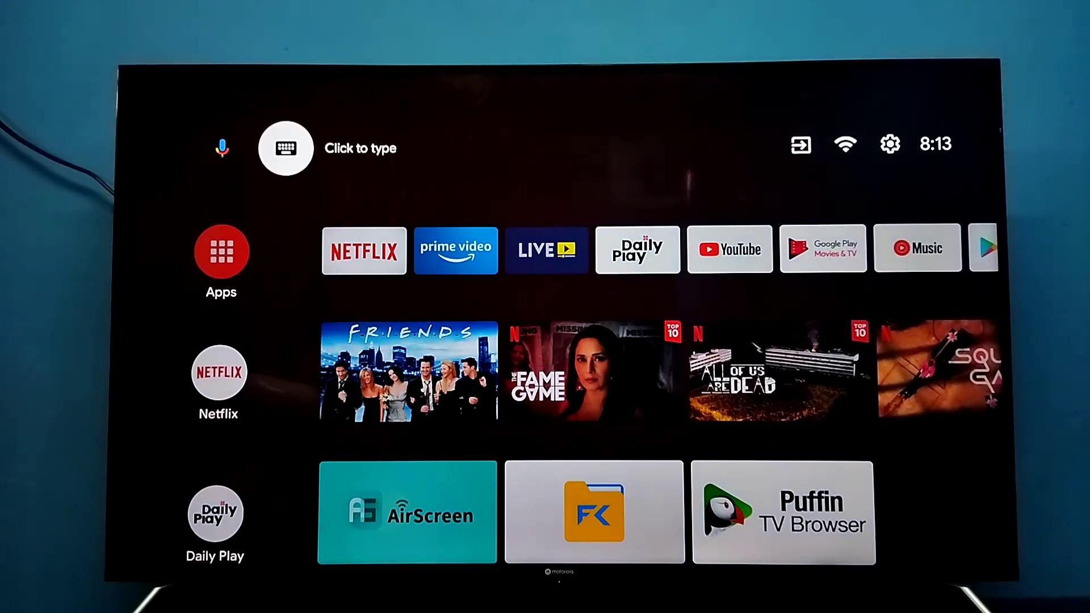
key("Return")
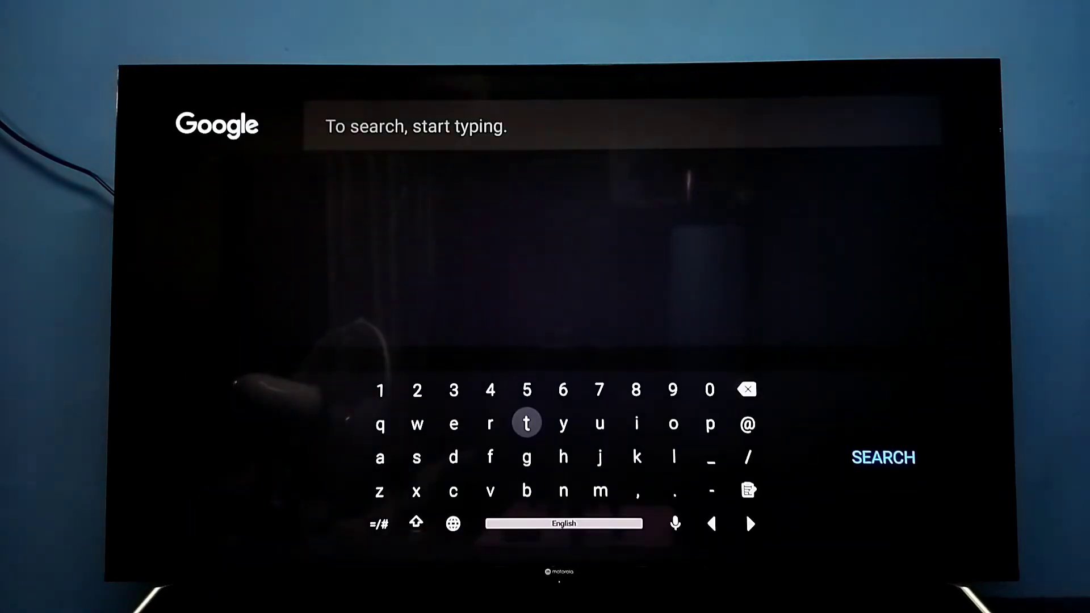
key("Down")
key("Down")
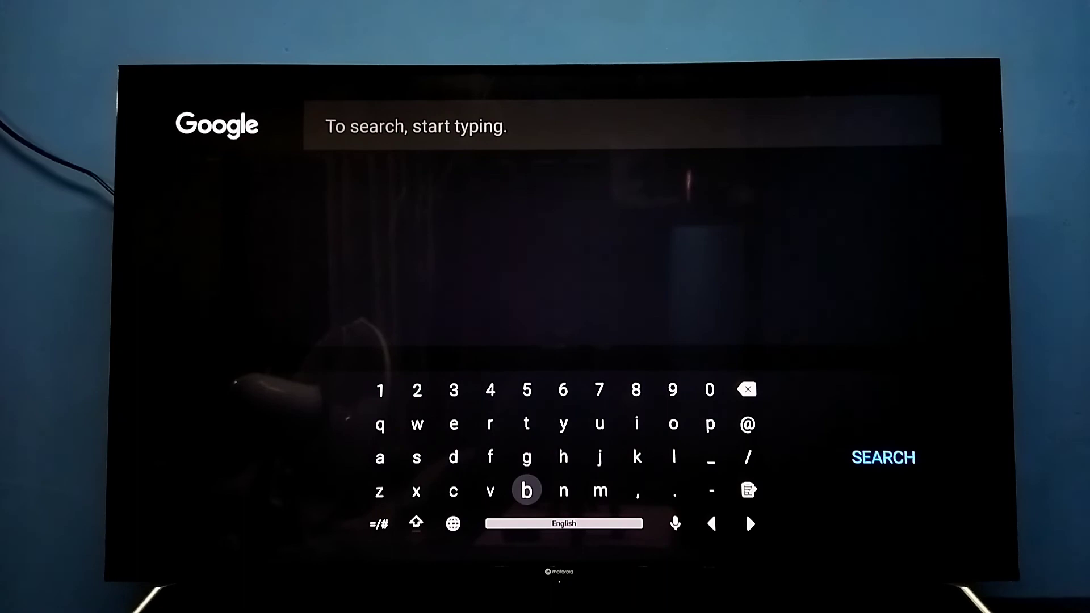
key("Right")
key("Right")
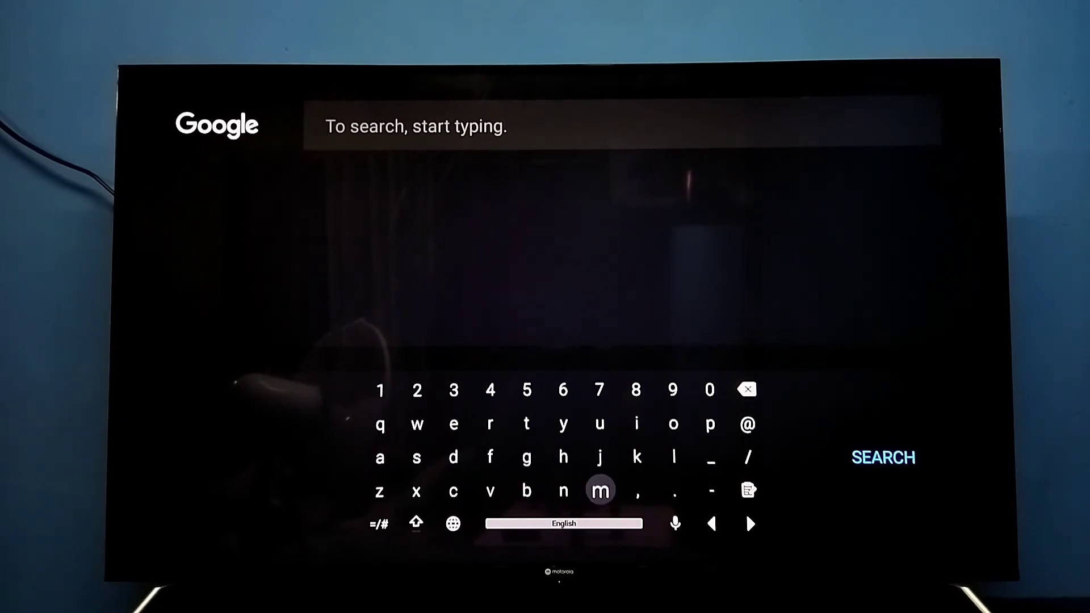